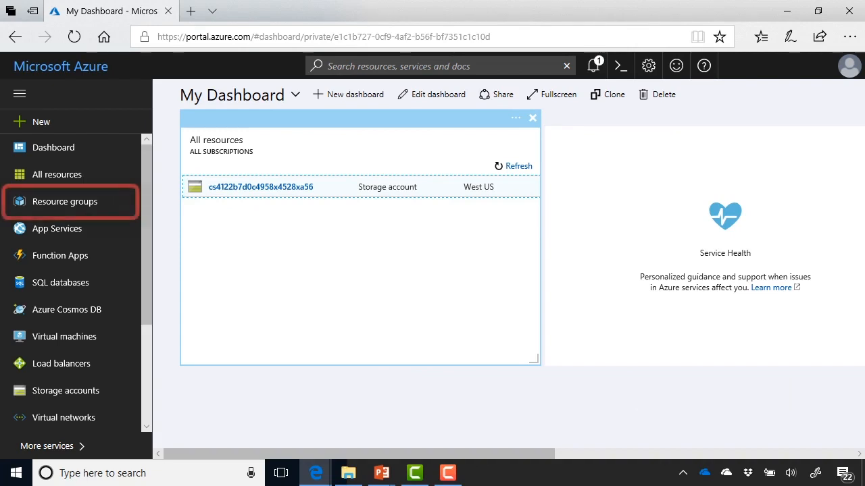
# - Open the Resource groups list and start adding a new resource group
pyautogui.click(65, 202)
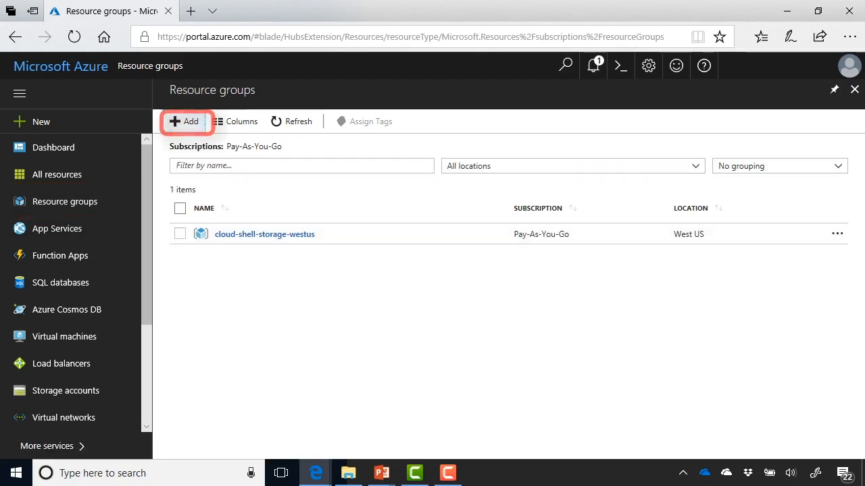
pyautogui.click(183, 121)
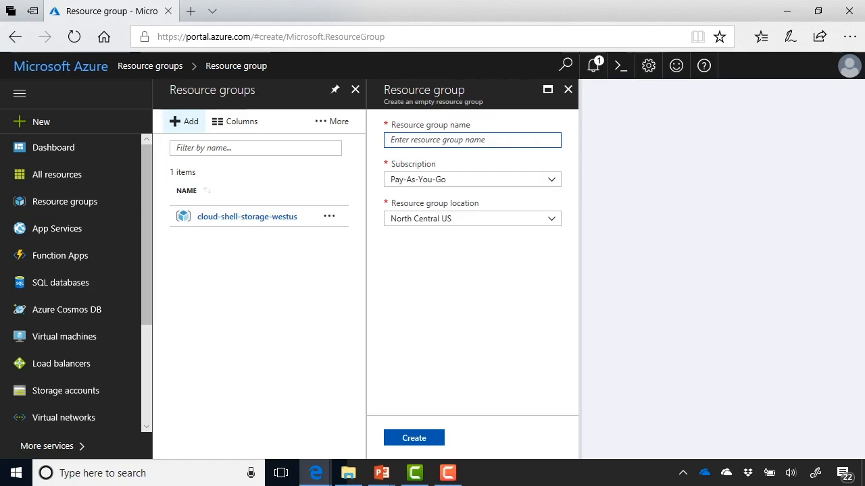
# - Create resource group SL-Storage with Pay-As-You-Go subscription in North Central US
pyautogui.write('SL-')
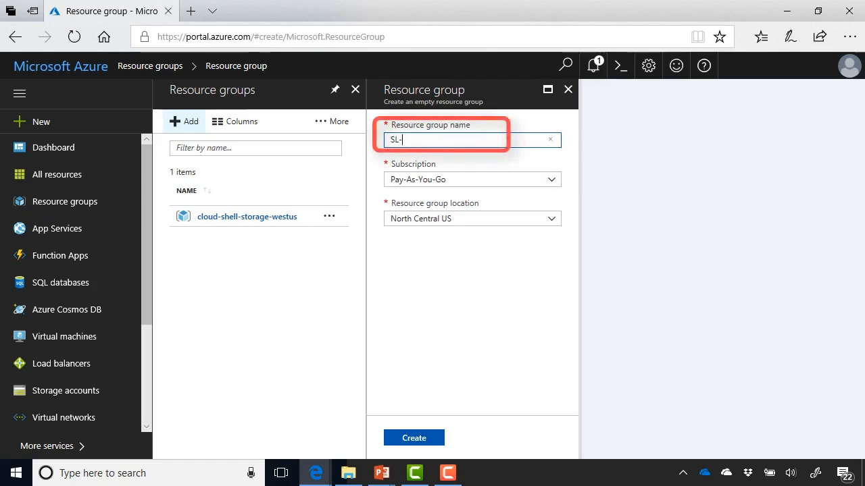
pyautogui.write('Storage')
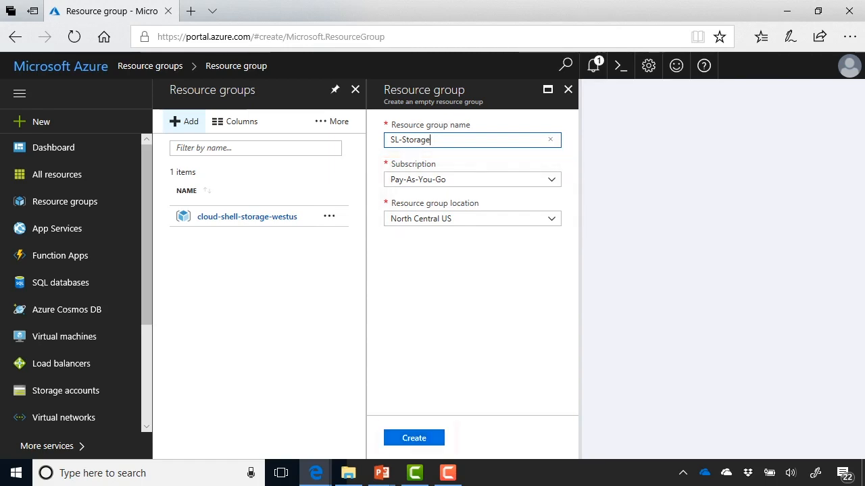
pyautogui.click(414, 438)
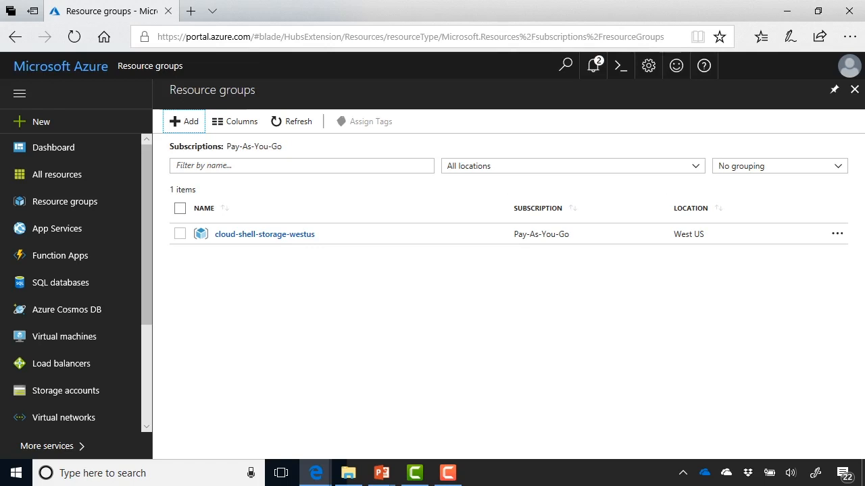
# - Refresh, open SL-Storage, and search 'Storage Account' to reach the blob, file, table, queue offering
pyautogui.click(292, 121)
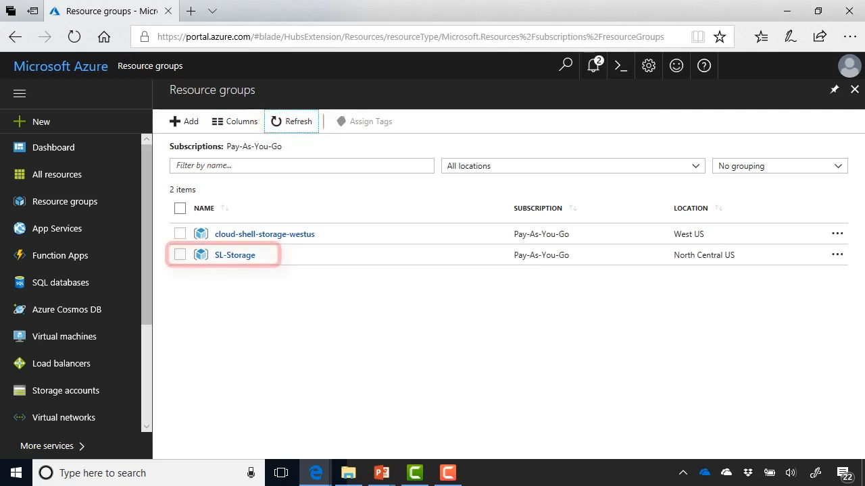
pyautogui.click(235, 255)
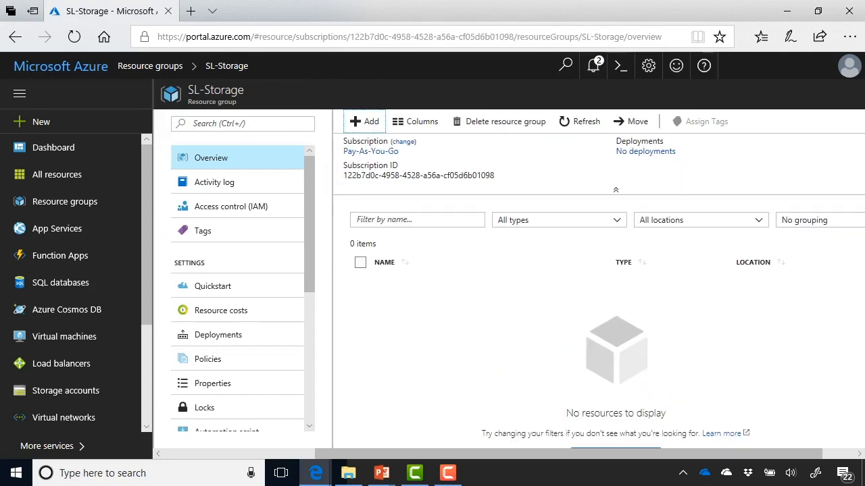
pyautogui.click(364, 121)
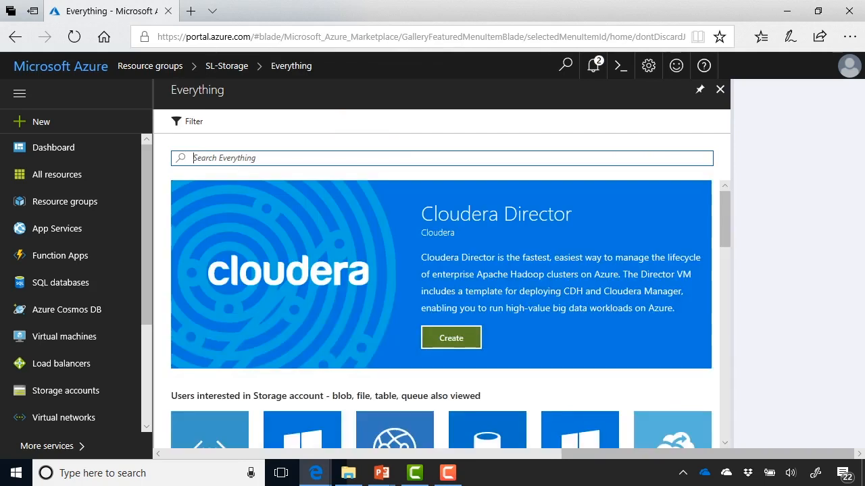
pyautogui.write('Storage')
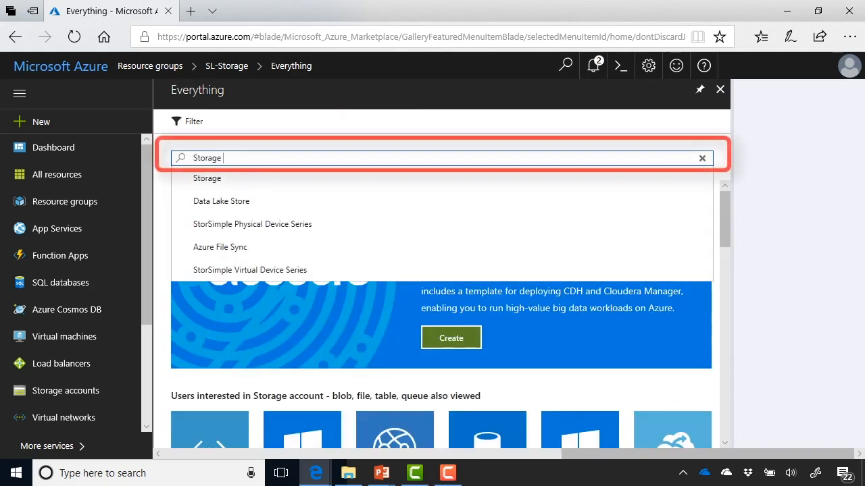
pyautogui.write(' Account')
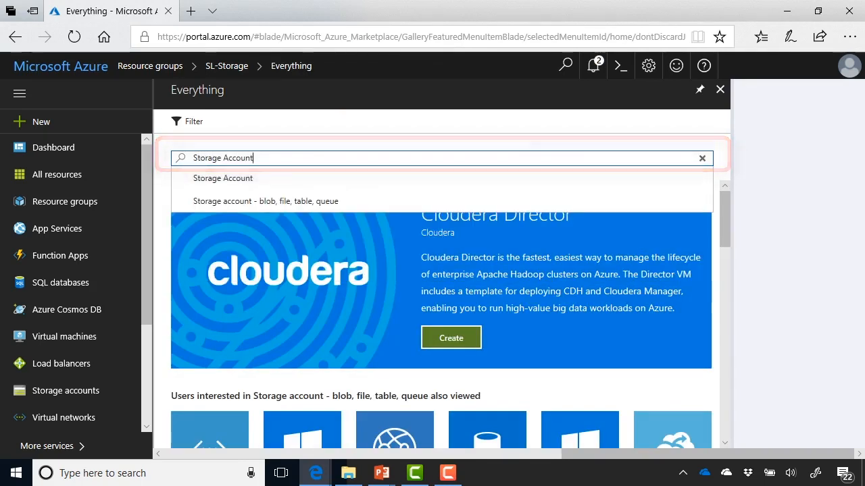
pyautogui.press('Down')
pyautogui.press('Down')
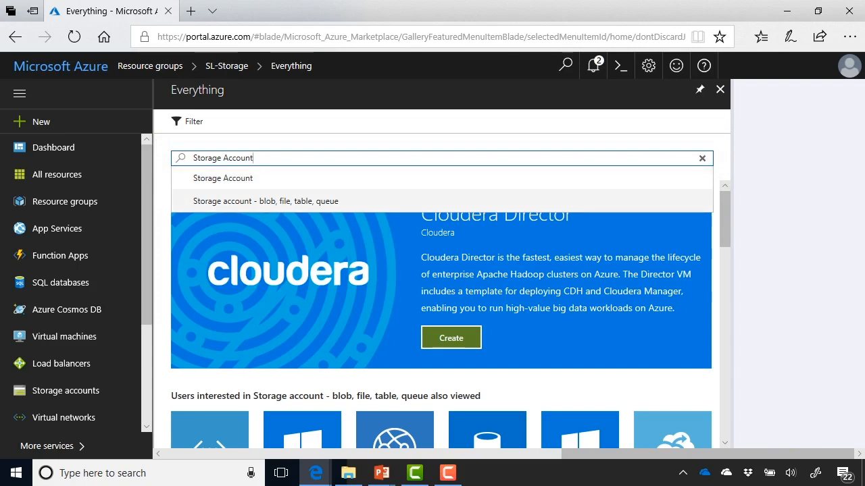
pyautogui.press('Return')
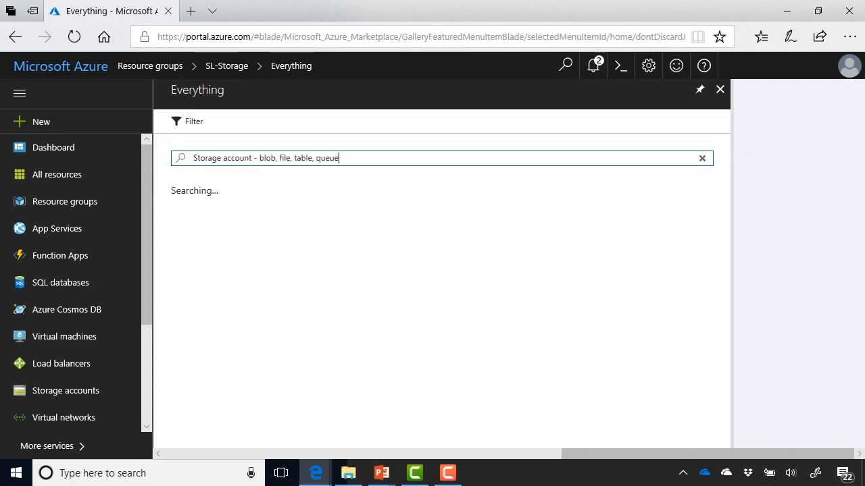
pyautogui.click(271, 248)
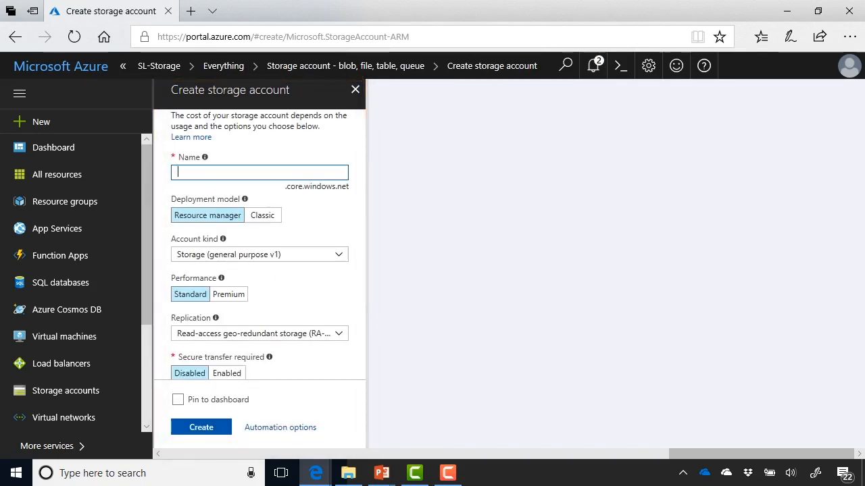
# - Enter slstoragedemo as the new storage account's name
pyautogui.write('sl')
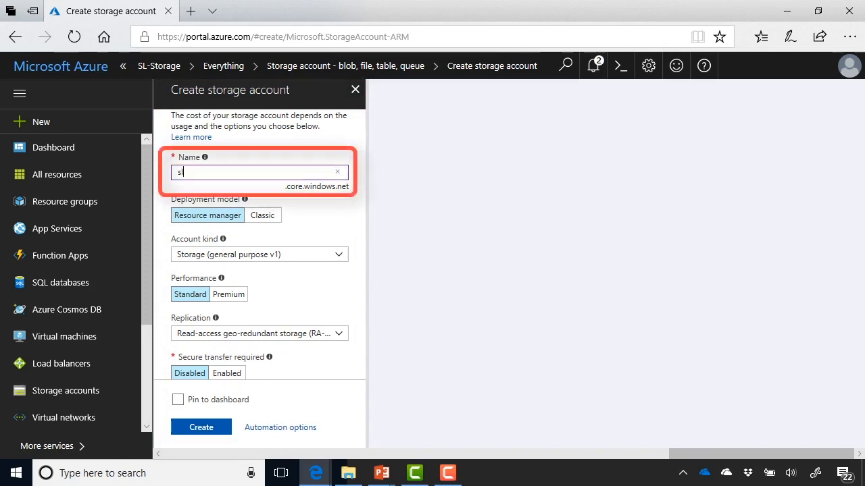
pyautogui.write('storagedemo')
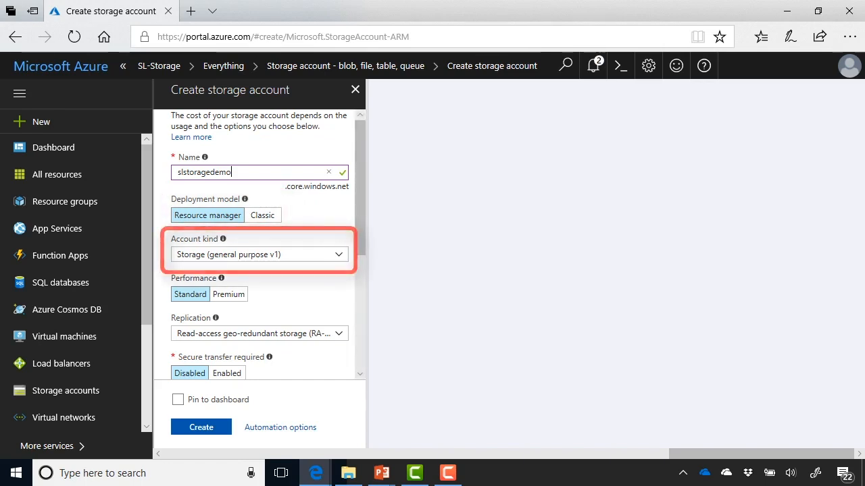
# - Set the account kind to StorageV2 (general purpose v2), briefly trying general purpose v1 first
pyautogui.click(338, 255)
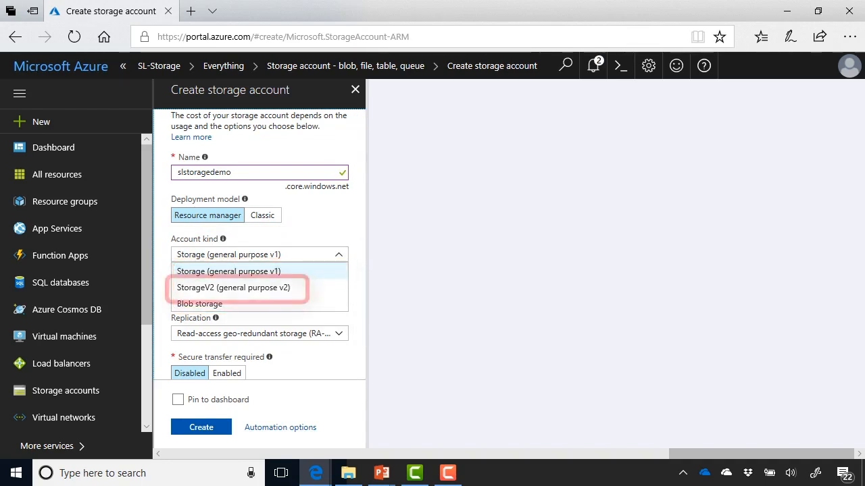
pyautogui.click(233, 288)
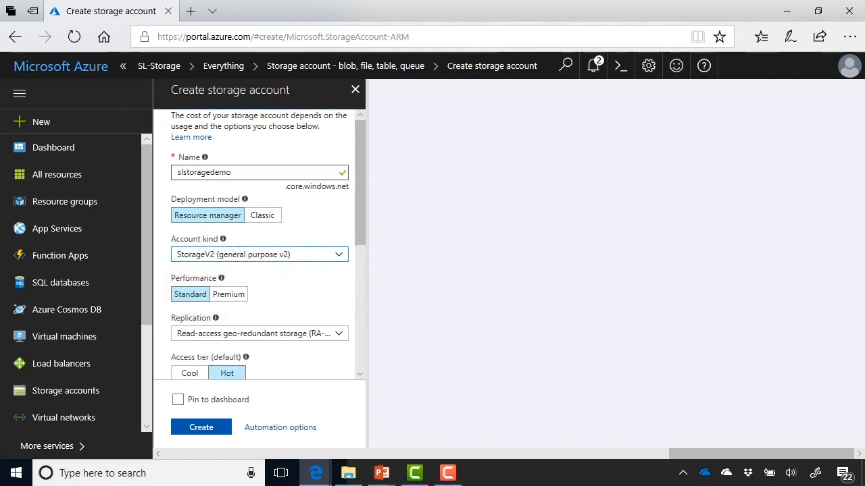
pyautogui.scroll(-1, 268, 246)
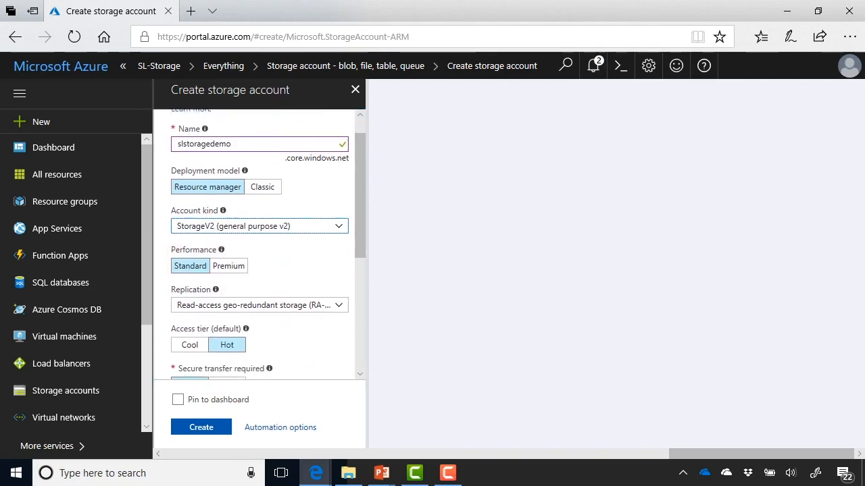
pyautogui.scroll(-1, 268, 246)
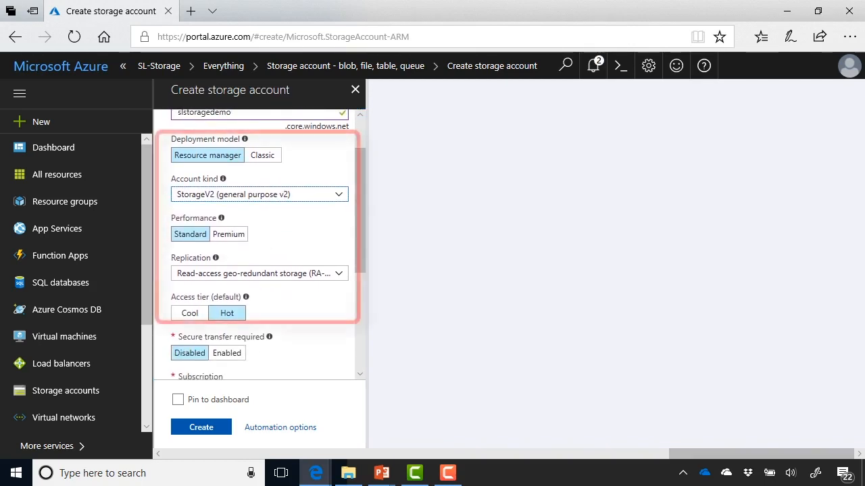
pyautogui.click(260, 195)
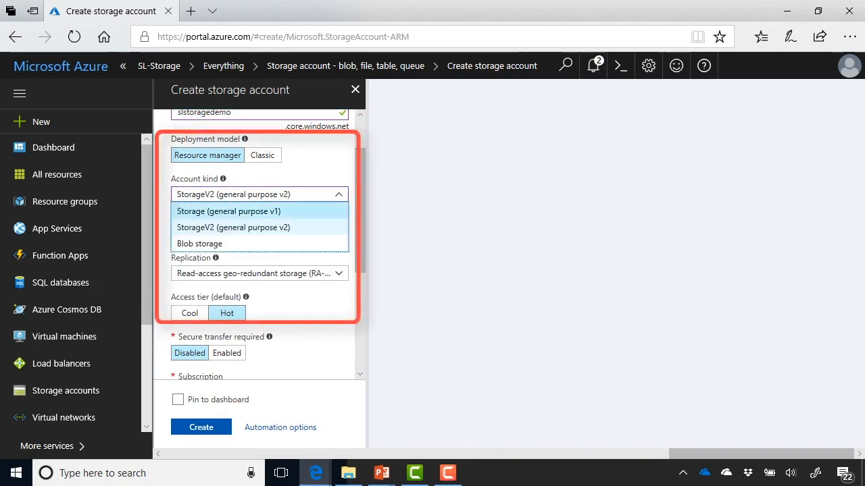
pyautogui.click(229, 210)
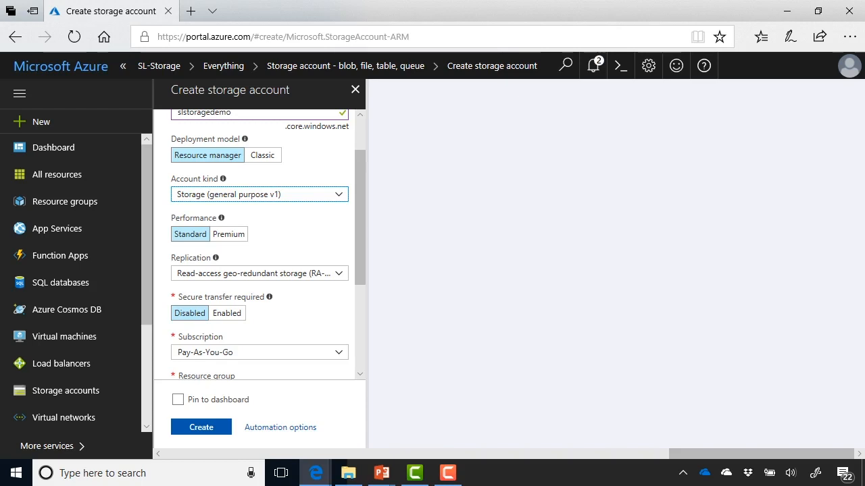
pyautogui.click(259, 195)
pyautogui.press('Down')
pyautogui.press('Return')
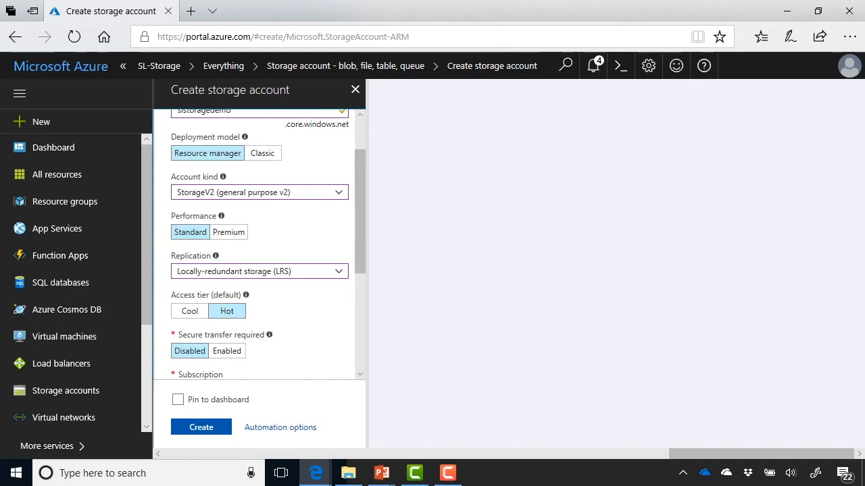
pyautogui.click(260, 272)
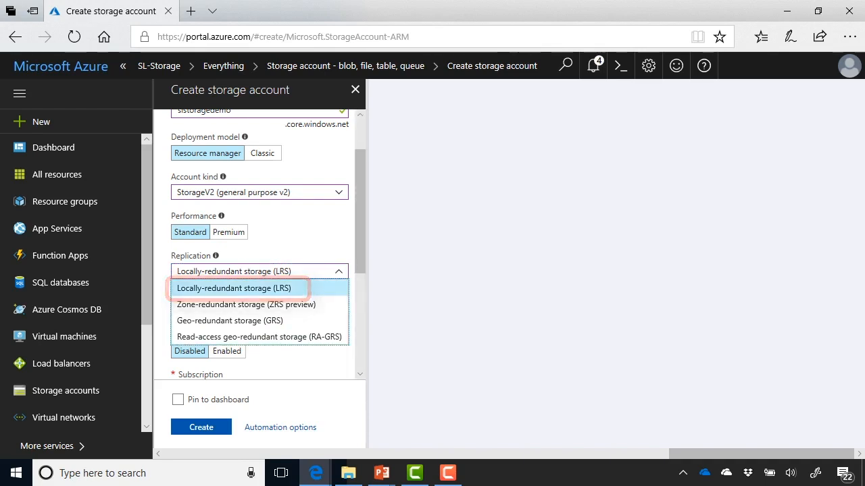
pyautogui.click(233, 288)
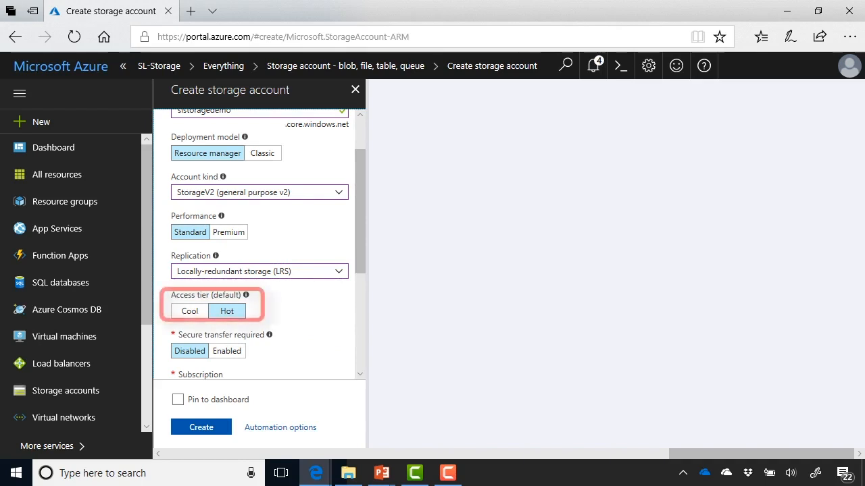
pyautogui.scroll(-1, 260, 243)
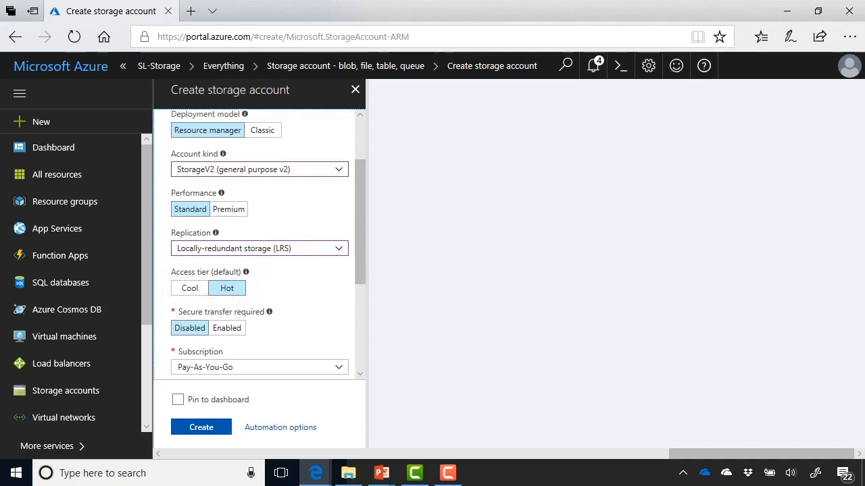
# - Choose Use existing and select the SL-Storage resource group for slstoragedemo
pyautogui.scroll(-1, 259, 244)
pyautogui.scroll(-1, 260, 243)
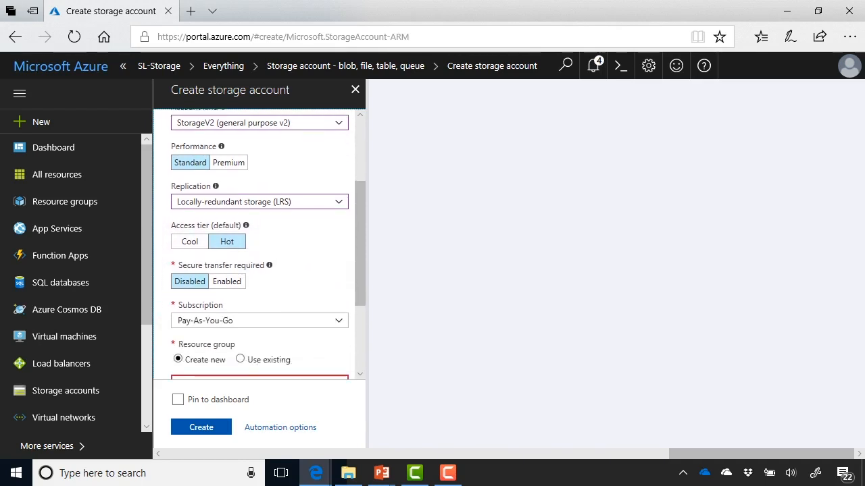
pyautogui.moveTo(268, 265)
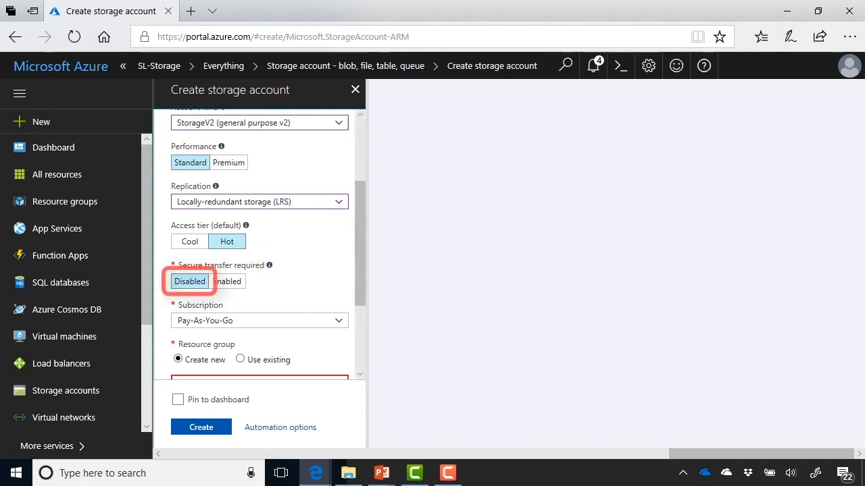
pyautogui.scroll(-1, 260, 244)
pyautogui.scroll(-2, 259, 245)
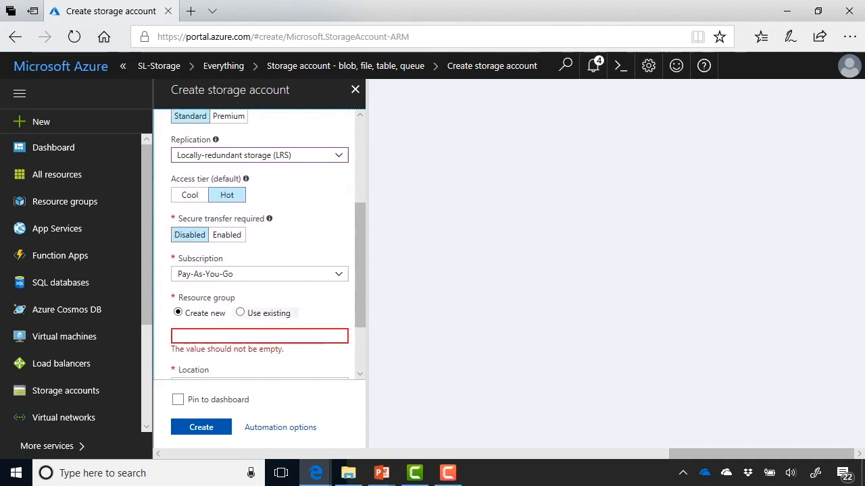
pyautogui.click(240, 313)
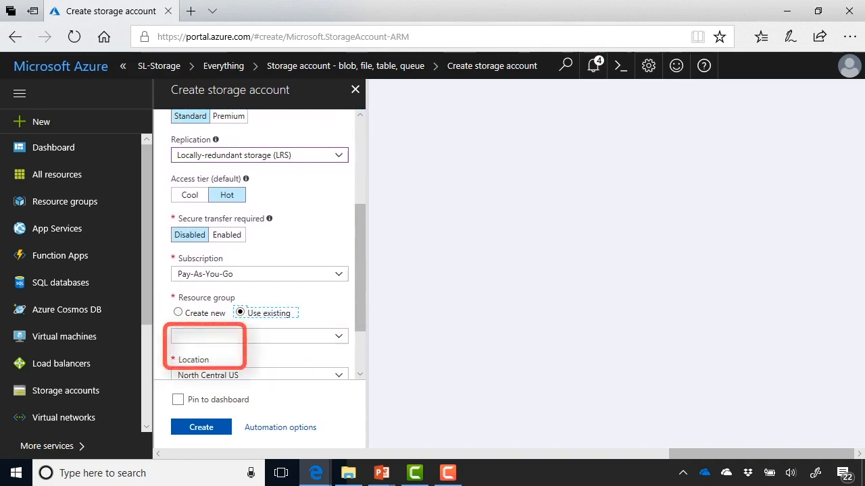
pyautogui.click(259, 337)
pyautogui.write('SL-')
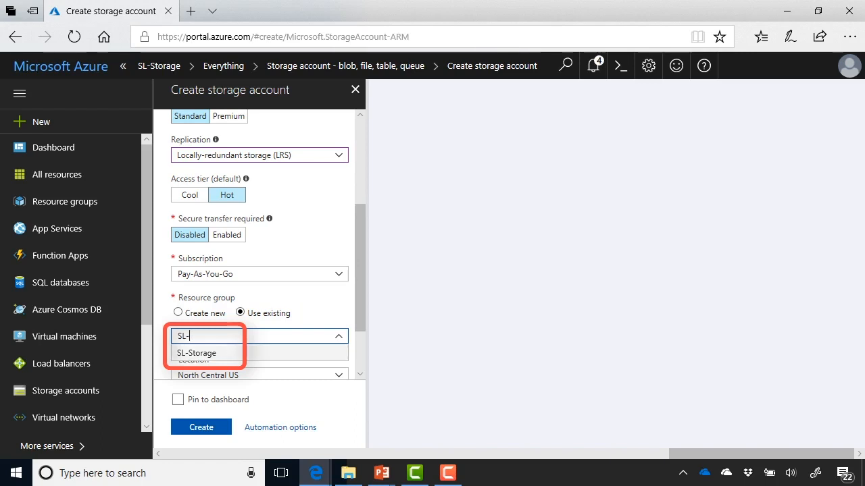
pyautogui.press('Down')
pyautogui.press('Return')
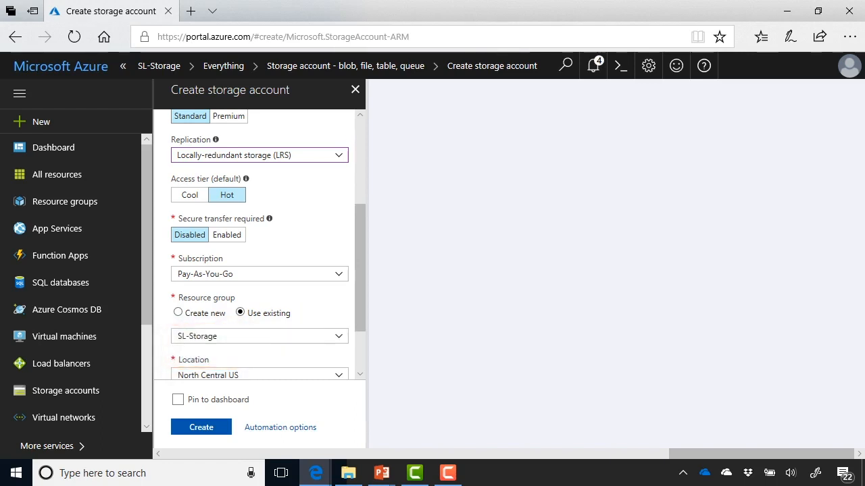
pyautogui.scroll(-1, 269, 243)
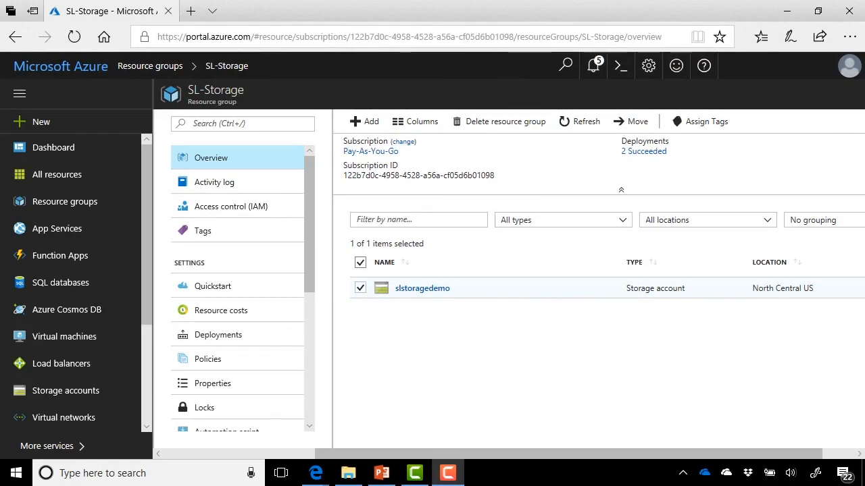
# - Open the slstoragedemo storage account from the SL-Storage resource group list
pyautogui.click(422, 288)
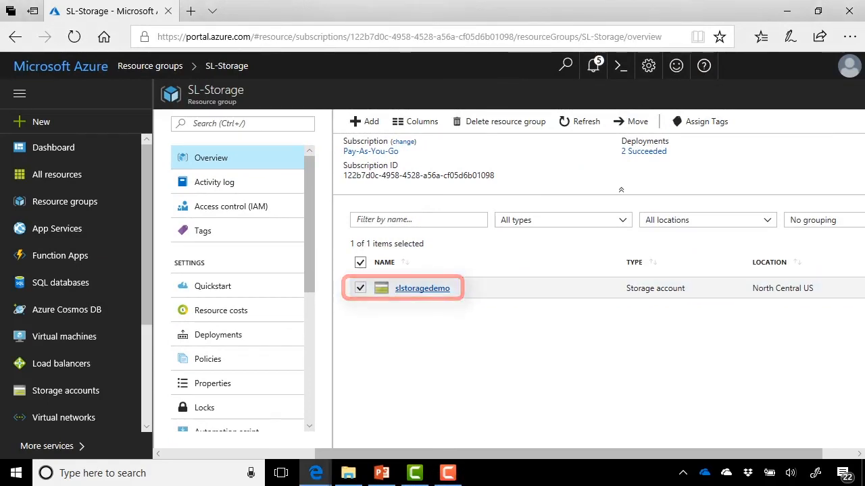